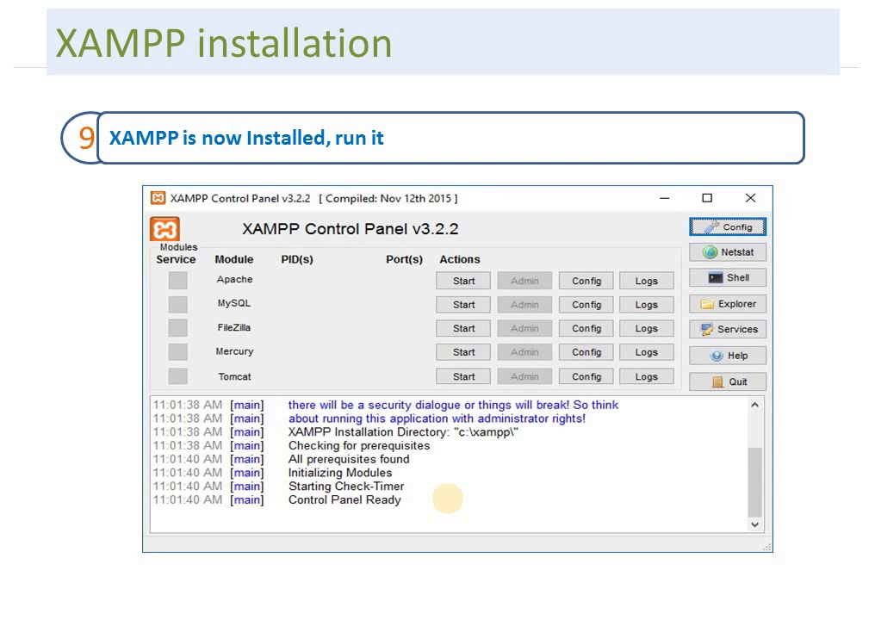
Switch from the presentation to the desktop and open Google Chrome
{"action": "key", "text": "alt+Tab"}
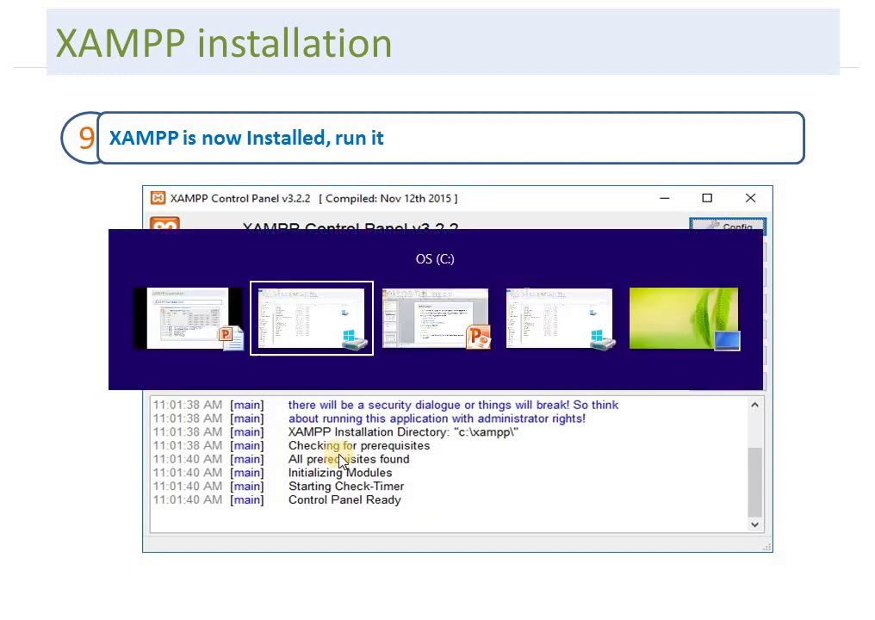
{"action": "key", "text": "alt+Tab"}
{"action": "key", "text": "alt+Tab"}
{"action": "key", "text": "alt+Tab"}
{"action": "key", "text": "alt+Tab"}
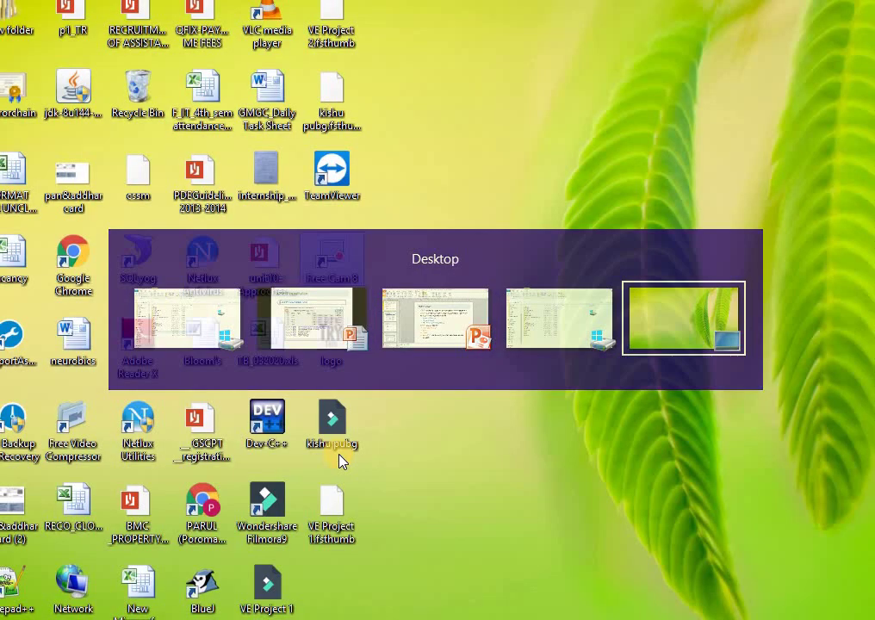
{"action": "double_click", "coordinate": [71, 255]}
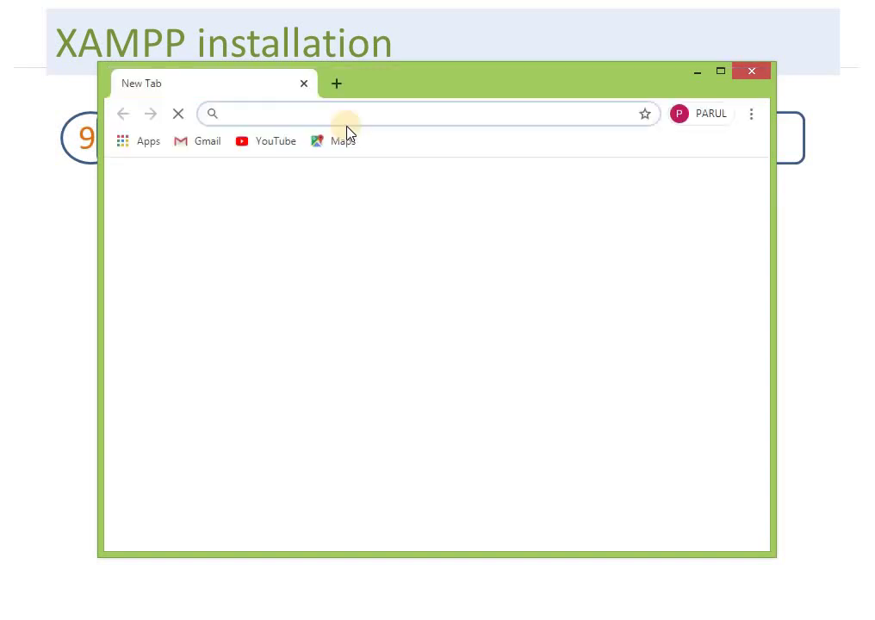
Search Google for "xampp download 64 bit" and maximize the browser window
{"action": "left_click", "coordinate": [378, 118]}
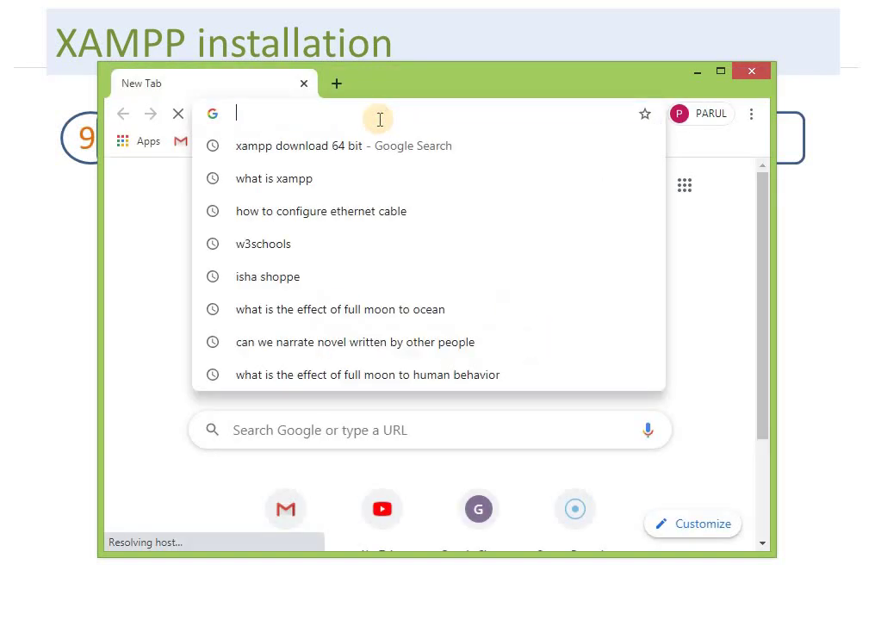
{"action": "type", "text": "xa"}
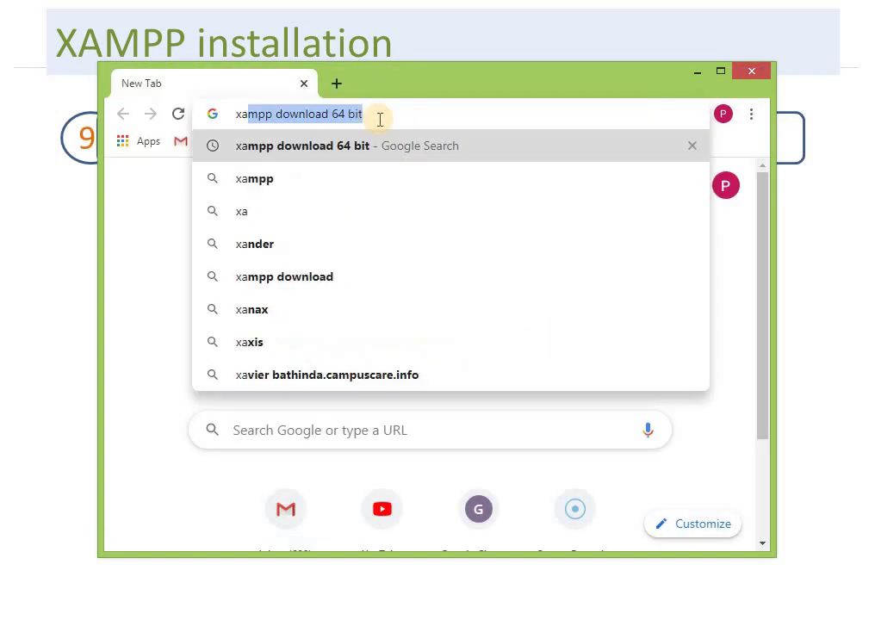
{"action": "key", "text": "Return"}
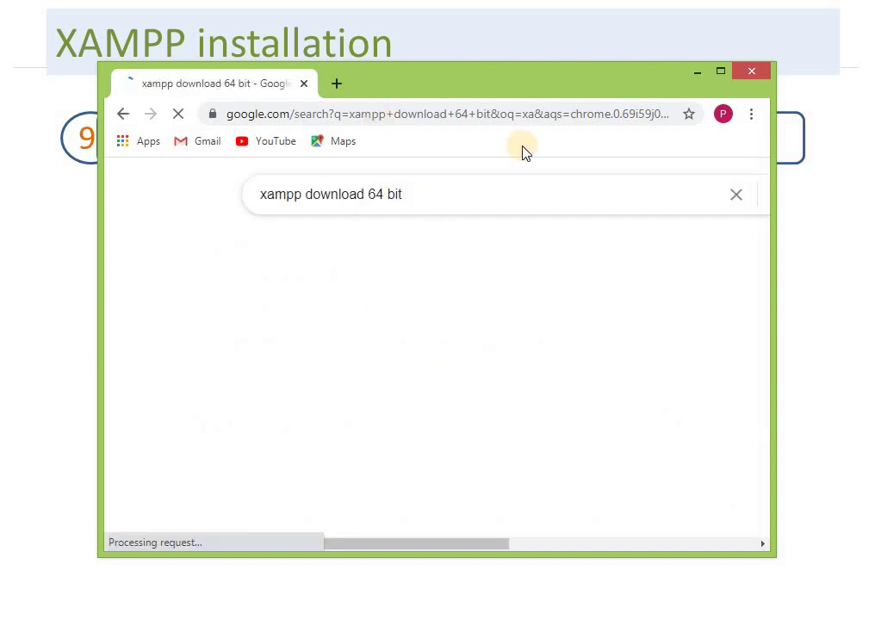
{"action": "left_click", "coordinate": [721, 72]}
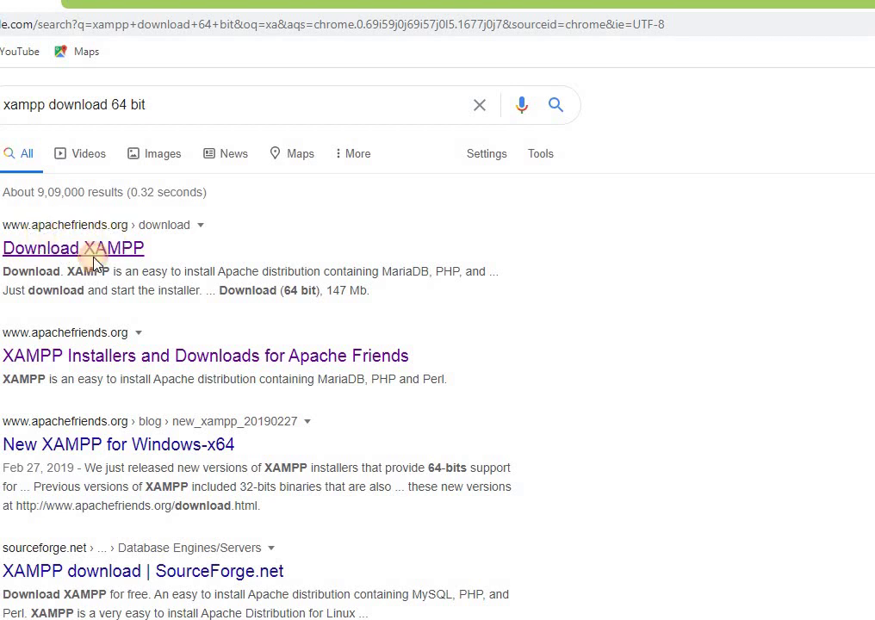
Start the 64-bit download of XAMPP 7.4.6 for Windows from the Download XAMPP result, and cancel it
{"action": "left_click", "coordinate": [127, 249]}
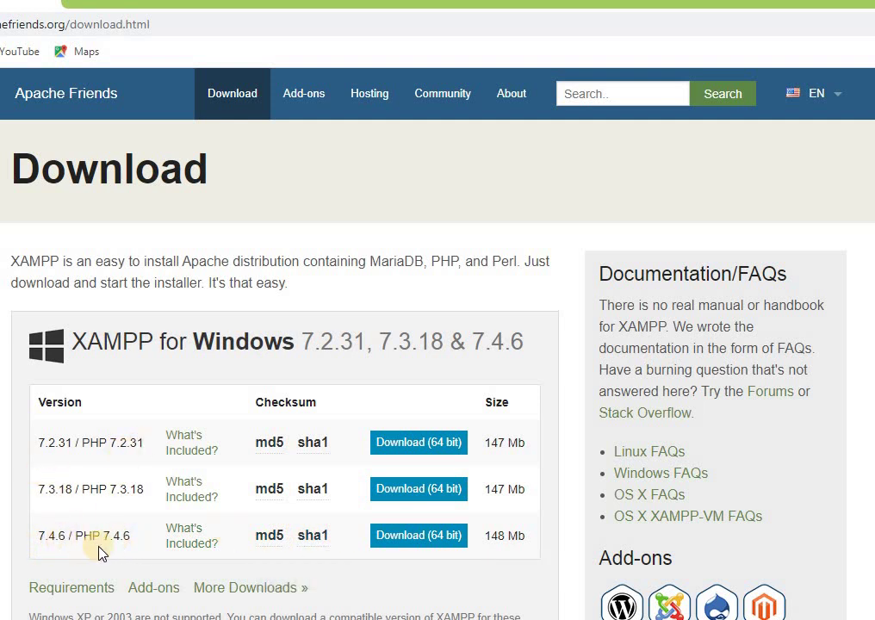
{"action": "left_click", "coordinate": [416, 539]}
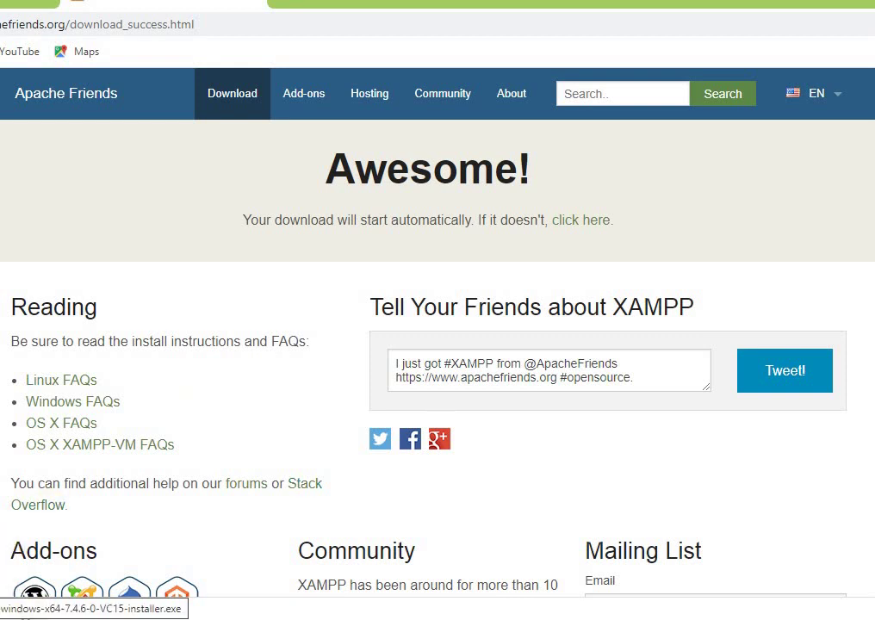
{"action": "left_click", "coordinate": [23, 611]}
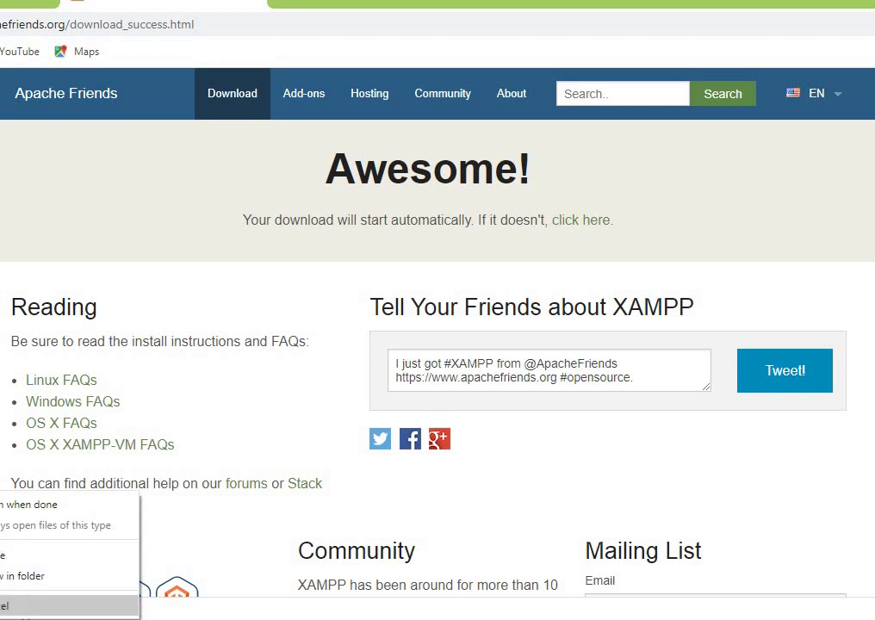
{"action": "left_click", "coordinate": [69, 607]}
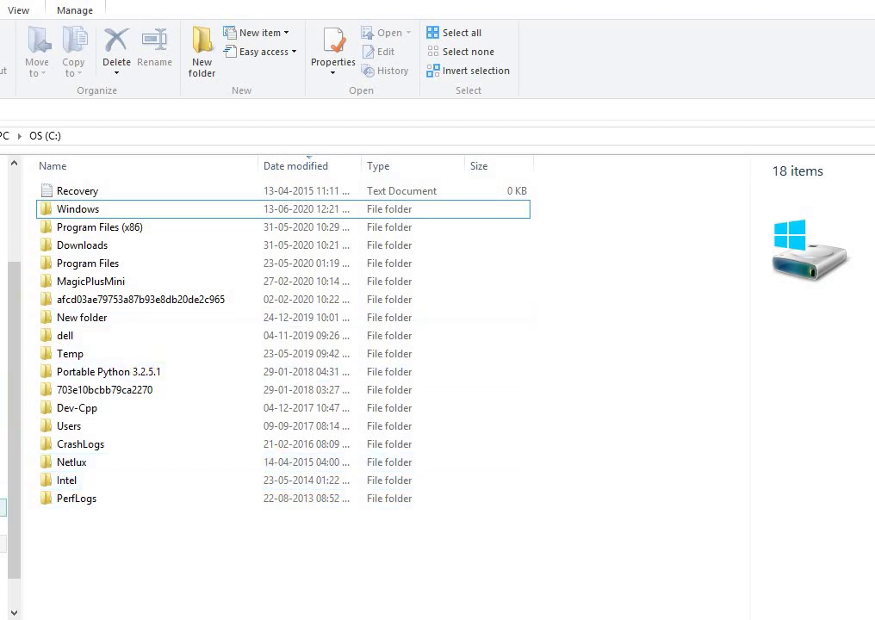
Launch the xampp-windows-x64-7.4.6-0-VC15 installer from the setup folder on drive D
{"action": "left_click", "coordinate": [2, 562]}
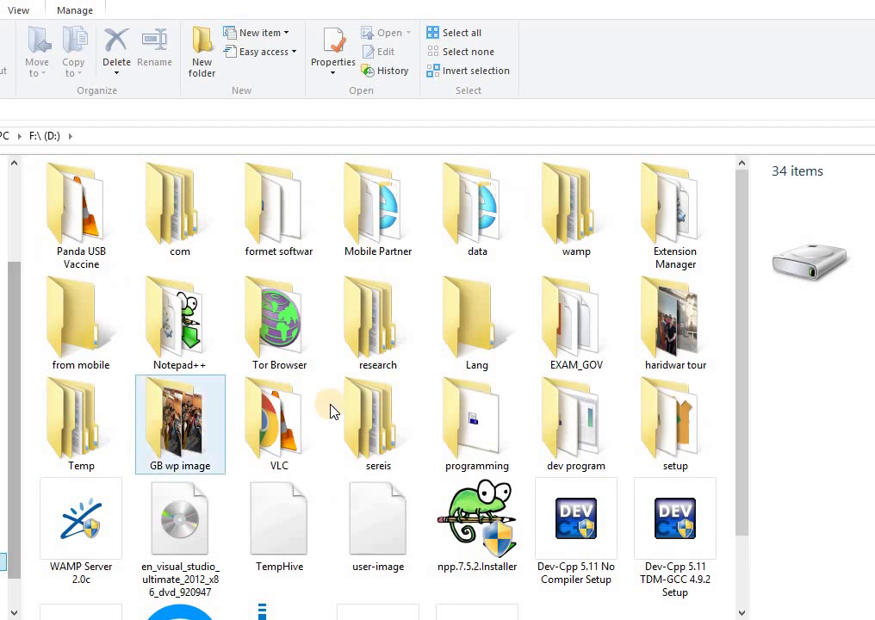
{"action": "double_click", "coordinate": [673, 413]}
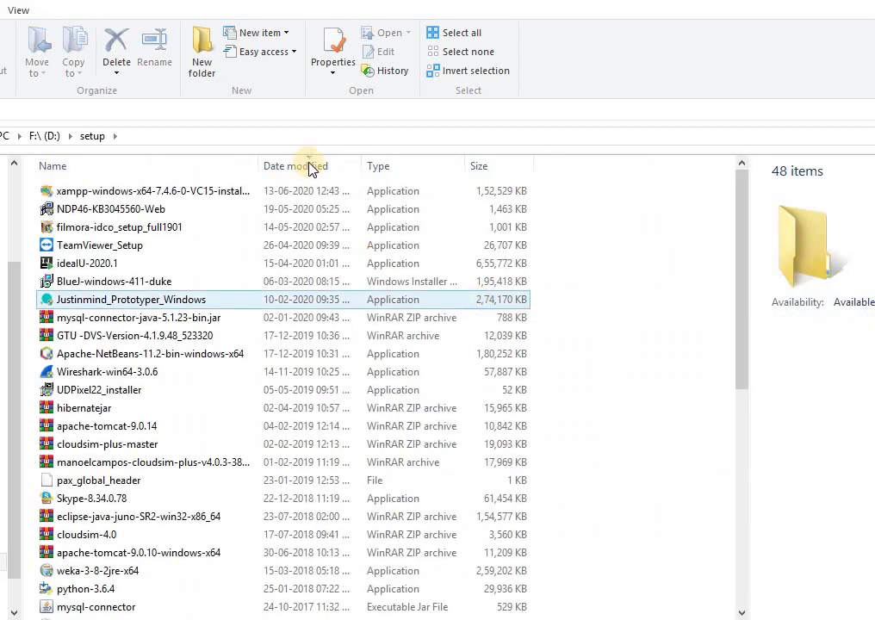
{"action": "left_click", "coordinate": [209, 191]}
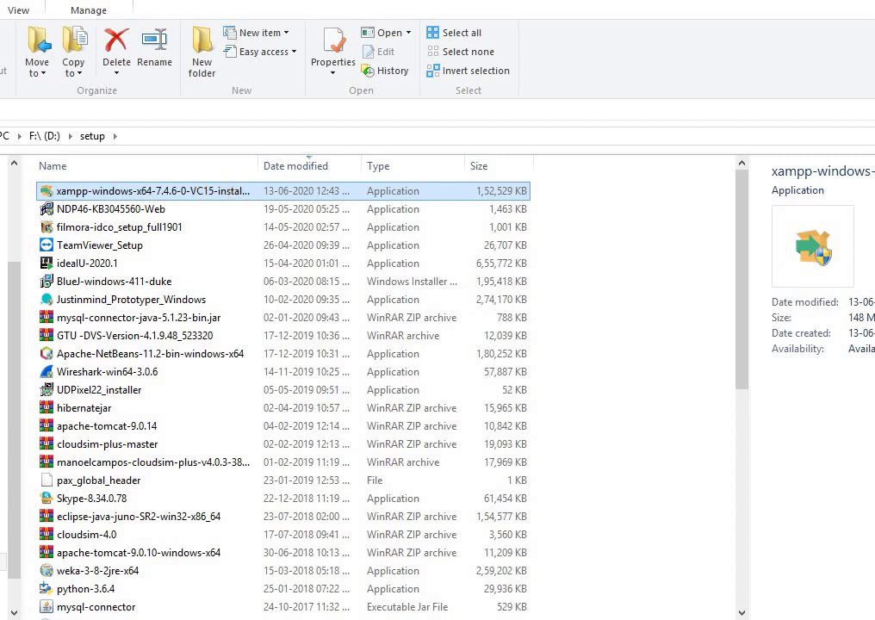
{"action": "left_click", "coordinate": [506, 336]}
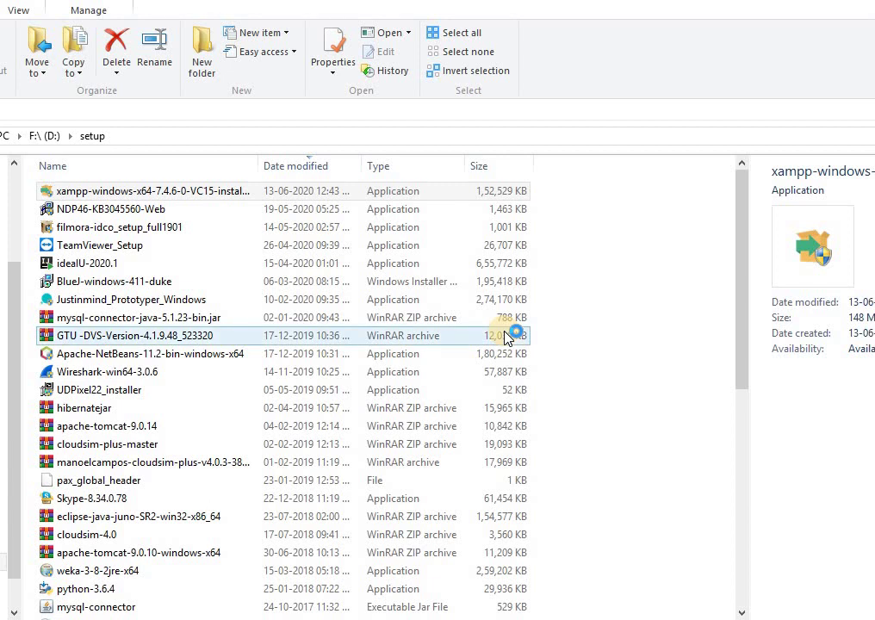
{"action": "left_click", "coordinate": [397, 317]}
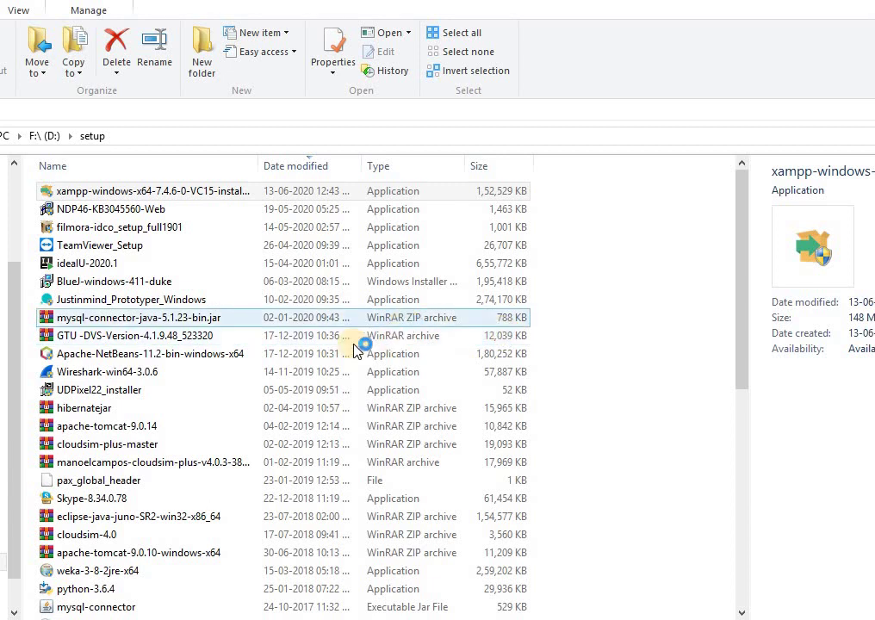
{"action": "left_click", "coordinate": [309, 300]}
{"action": "left_click", "coordinate": [392, 285]}
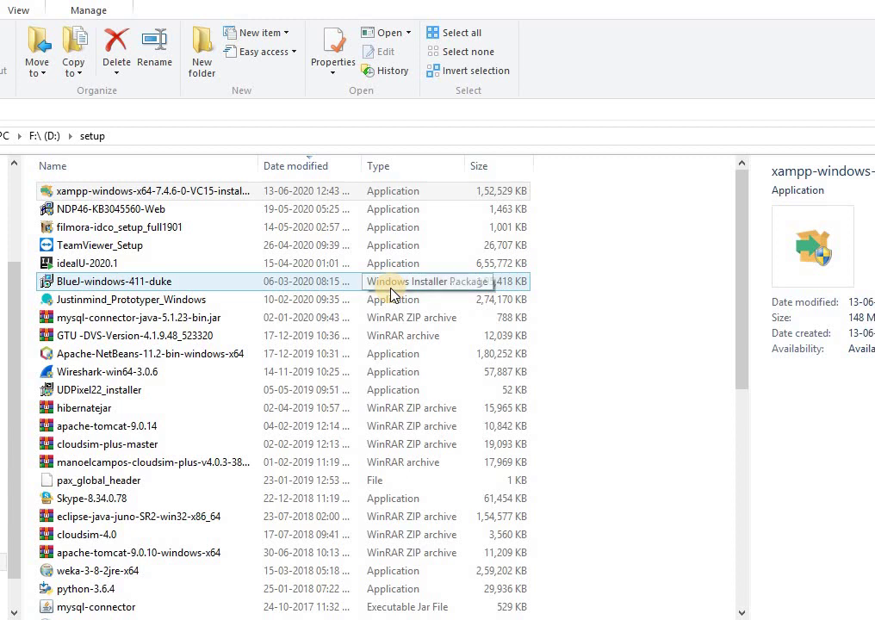
{"action": "left_click", "coordinate": [319, 263]}
{"action": "left_click", "coordinate": [336, 247]}
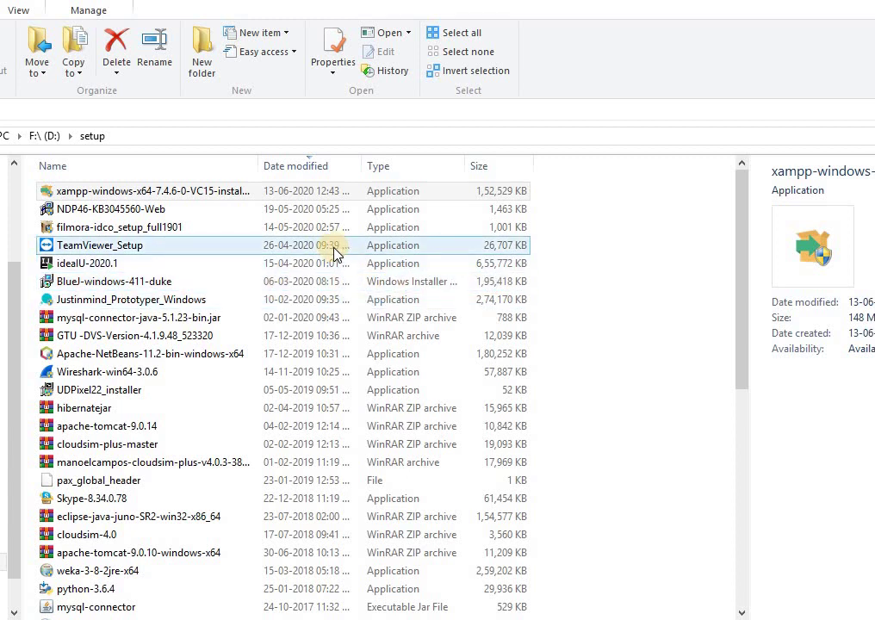
{"action": "left_click", "coordinate": [242, 262]}
{"action": "left_click", "coordinate": [193, 228]}
{"action": "left_click", "coordinate": [258, 191]}
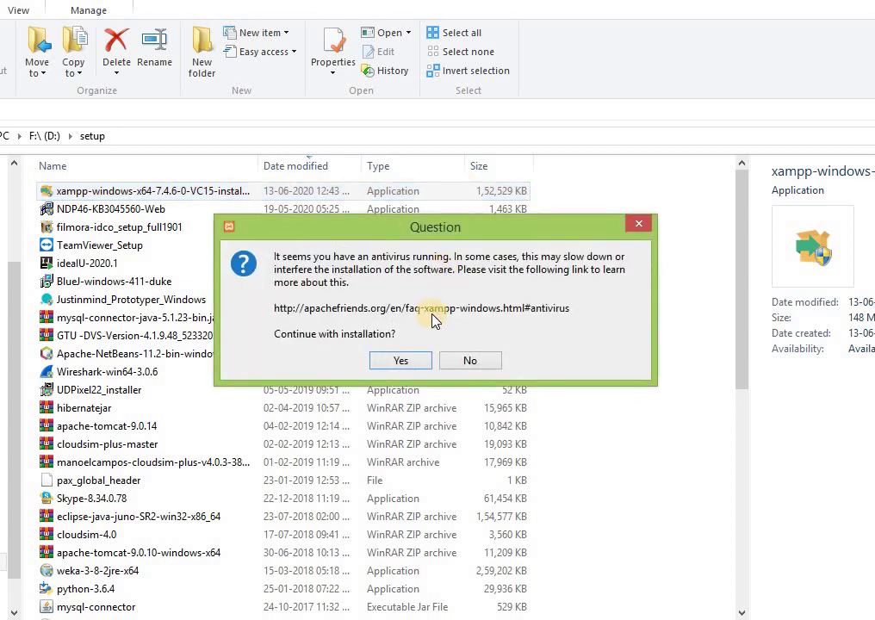
Continue the installation past the antivirus question and the User Account Control warning, and proceed to the component selection
{"action": "left_click", "coordinate": [408, 360]}
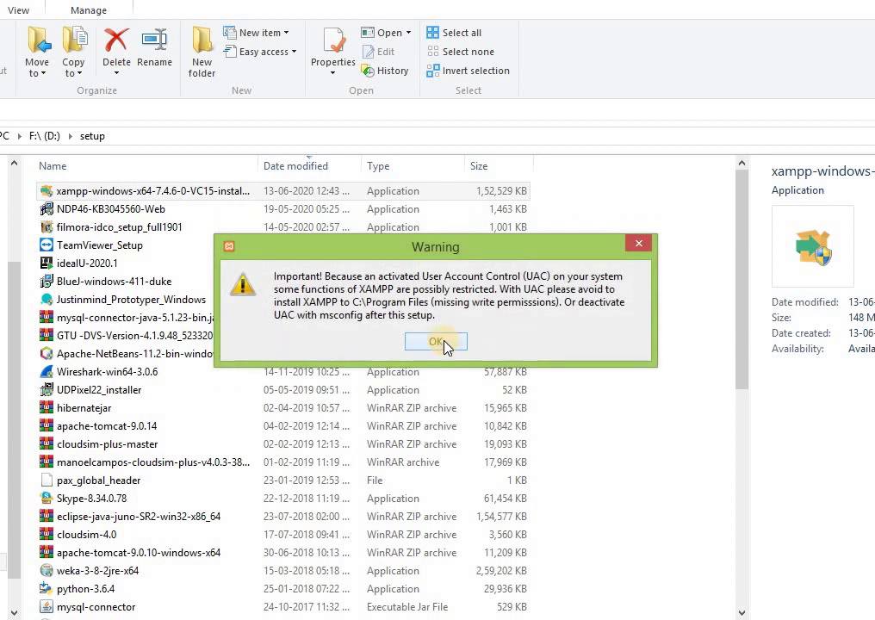
{"action": "left_click", "coordinate": [439, 339]}
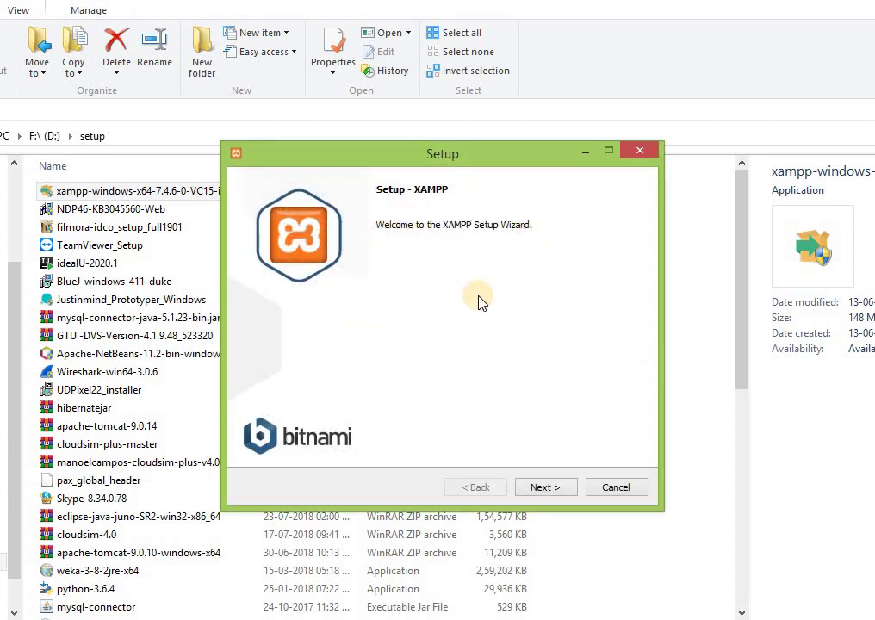
{"action": "left_click", "coordinate": [542, 488]}
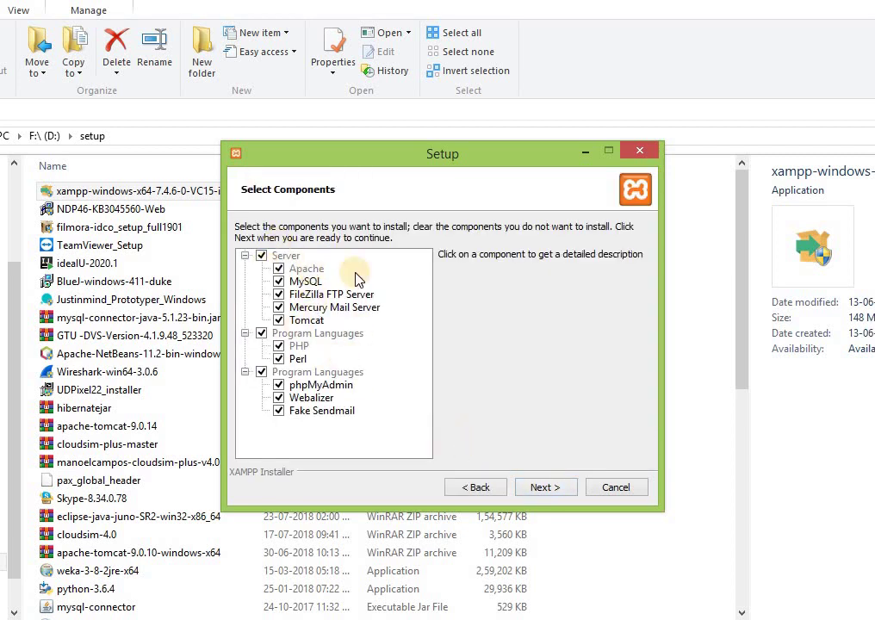
Install XAMPP with all components in C:\xampp, keeping English as the language and the Bitnami option enabled
{"action": "left_click", "coordinate": [558, 491]}
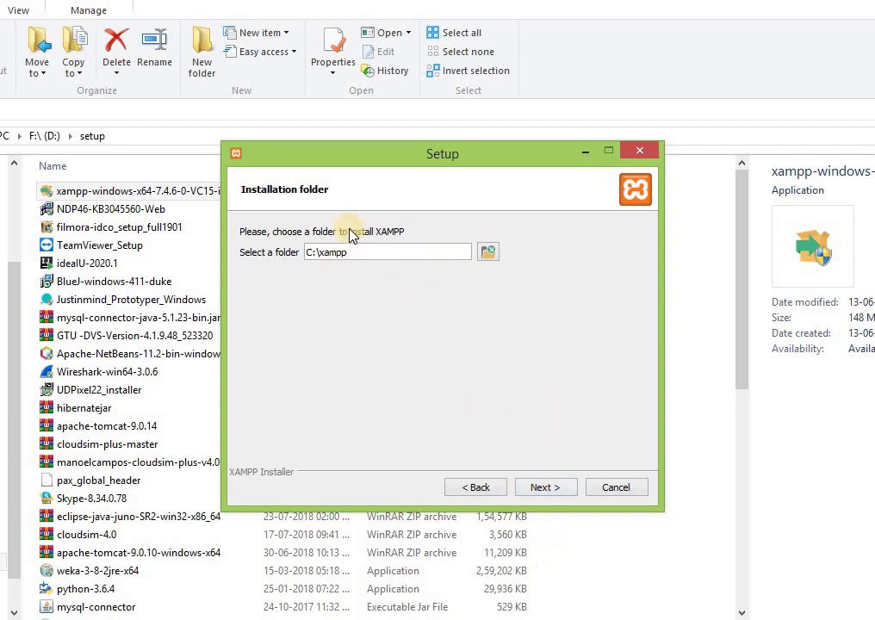
{"action": "left_click", "coordinate": [547, 488]}
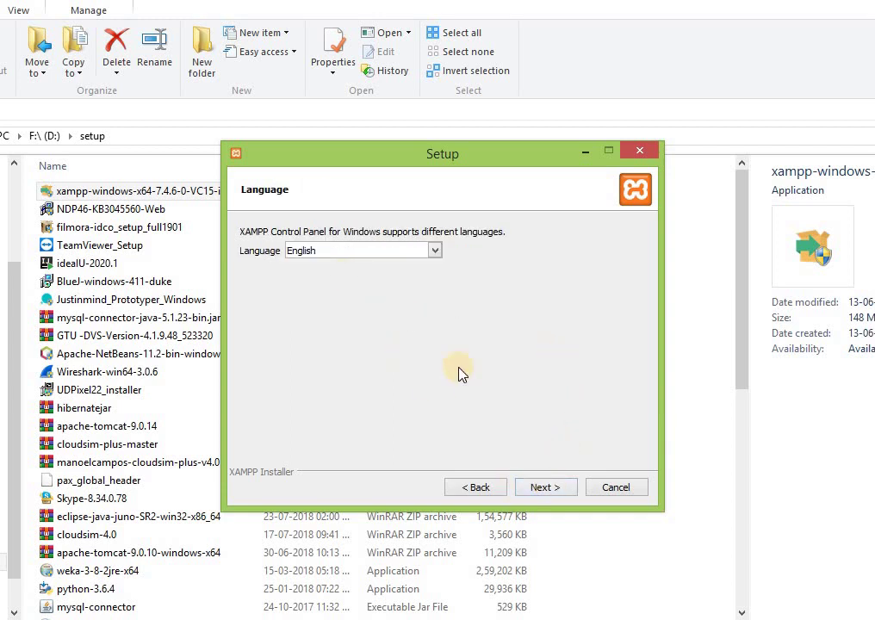
{"action": "left_click", "coordinate": [540, 481]}
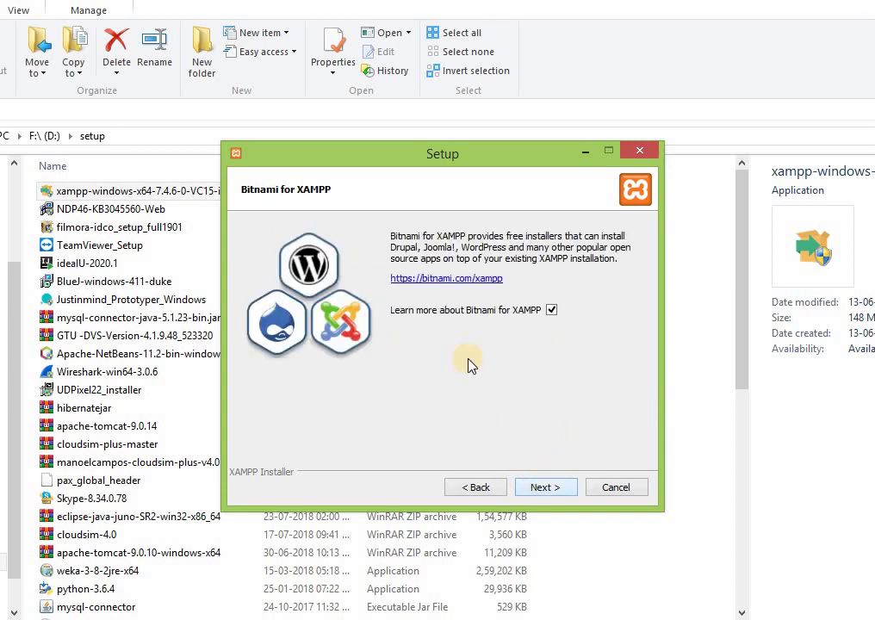
{"action": "left_click", "coordinate": [546, 488]}
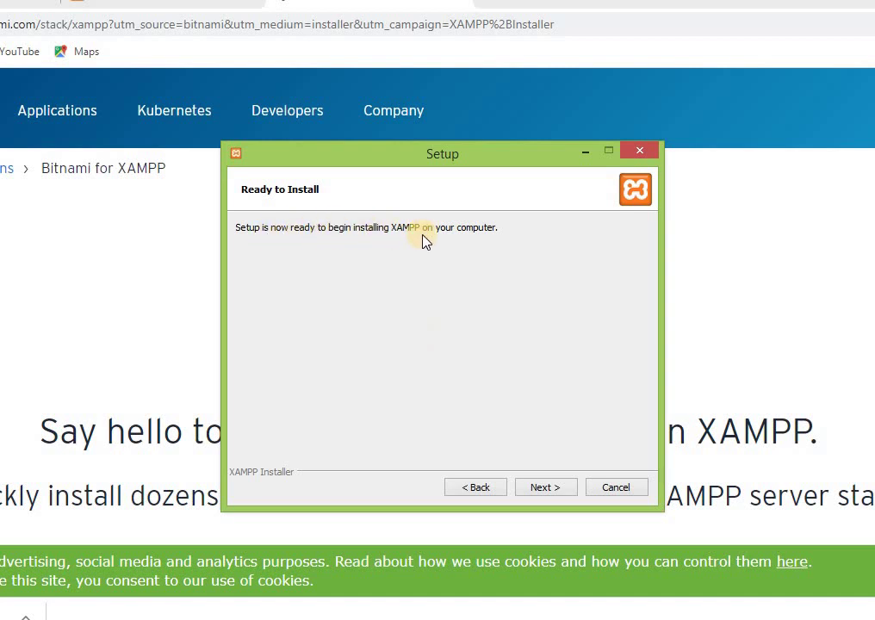
{"action": "left_click", "coordinate": [545, 488]}
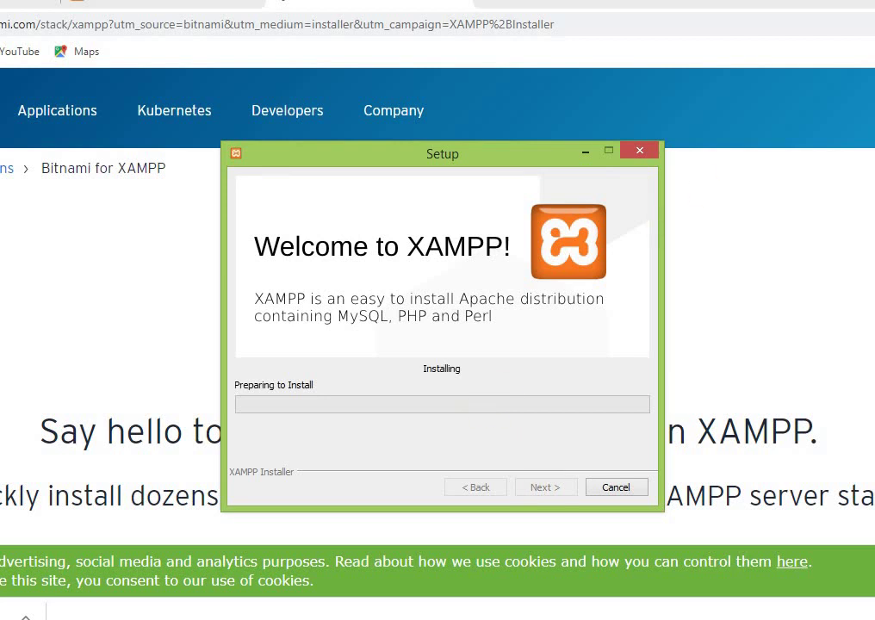
{"action": "left_click", "coordinate": [872, 2]}
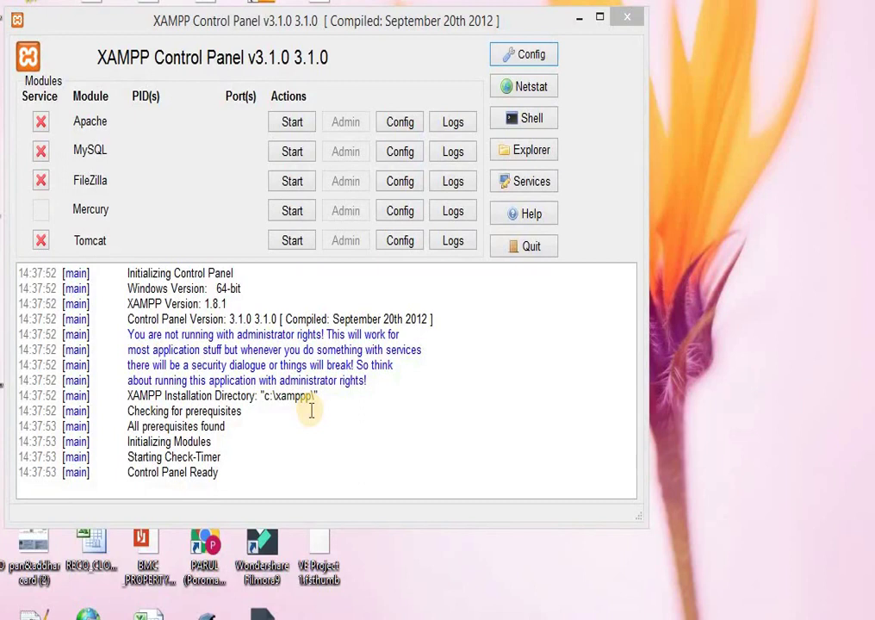
Start the Apache module from the XAMPP Control Panel and stop it again
{"action": "left_click", "coordinate": [384, 30]}
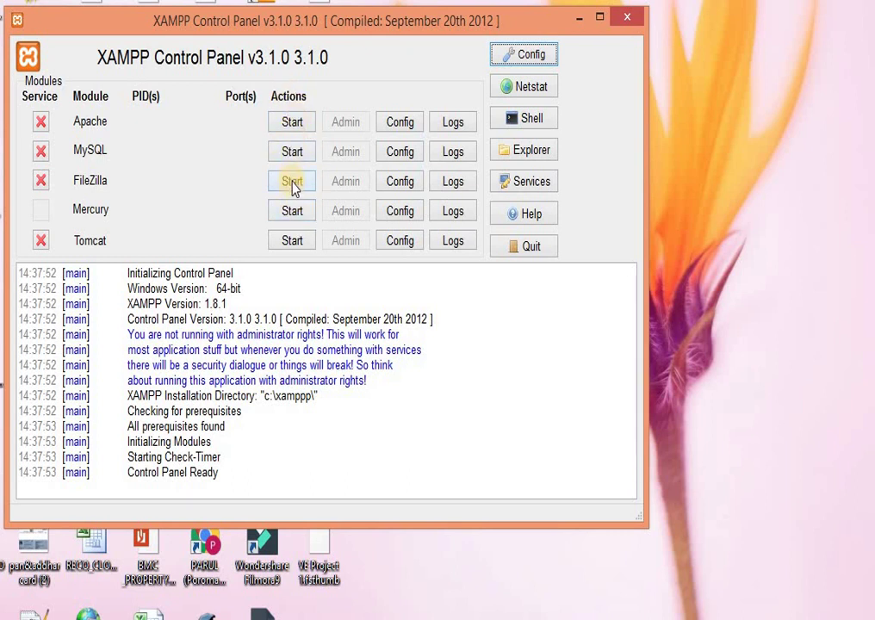
{"action": "left_click", "coordinate": [291, 128]}
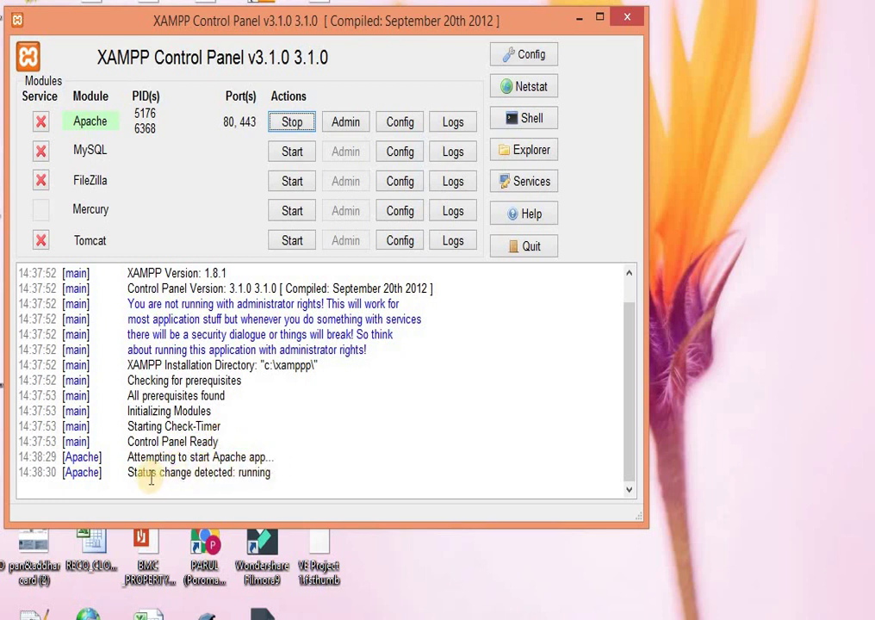
{"action": "double_click", "coordinate": [254, 472]}
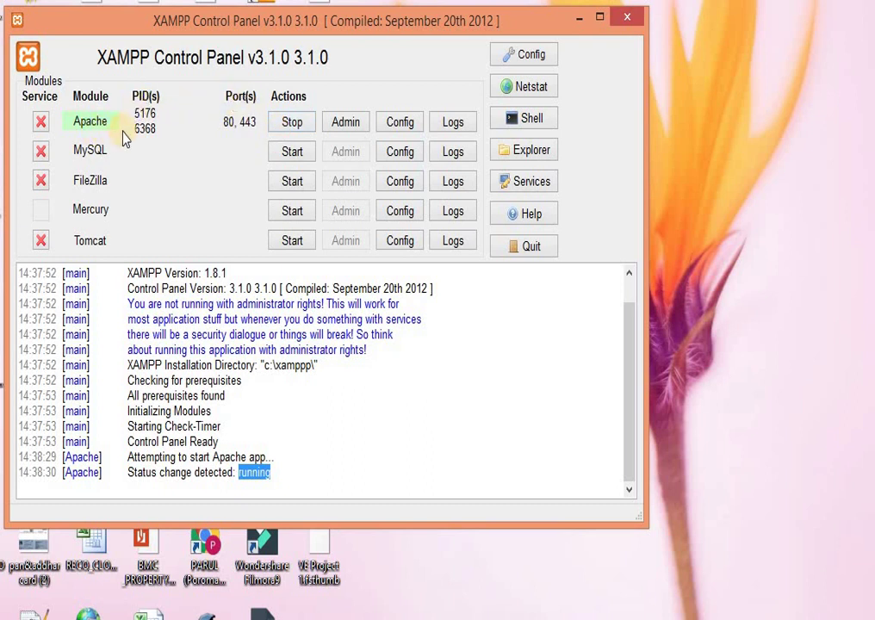
{"action": "left_click", "coordinate": [290, 123]}
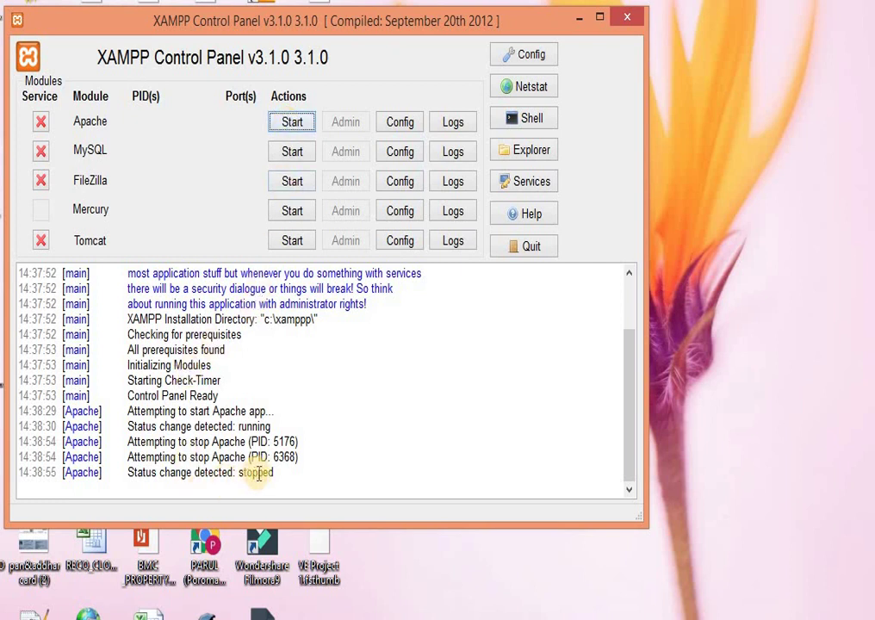
Enable autostart for the Apache and MySQL modules in the control panel configuration
{"action": "left_click", "coordinate": [527, 58]}
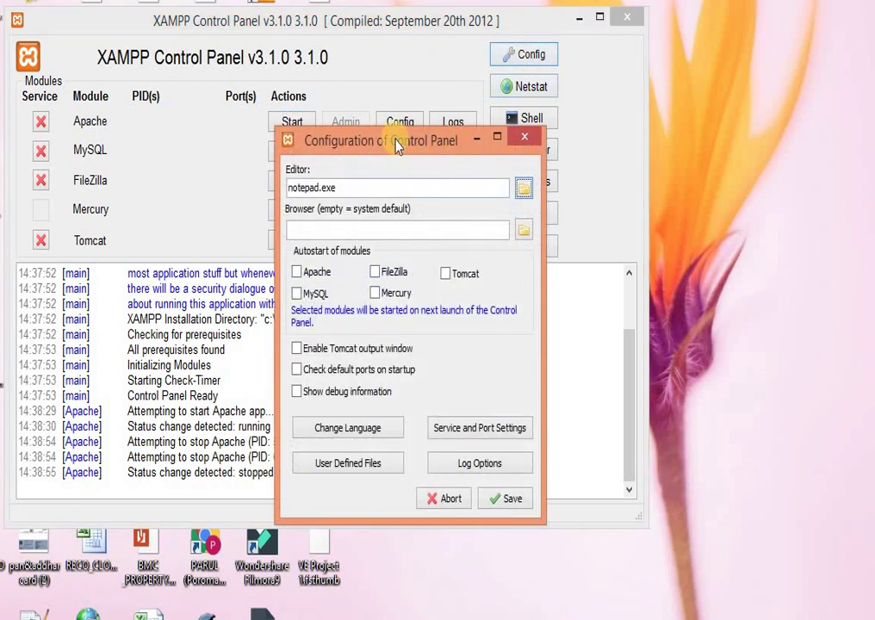
{"action": "left_click_drag", "start_coordinate": [399, 143], "coordinate": [351, 83]}
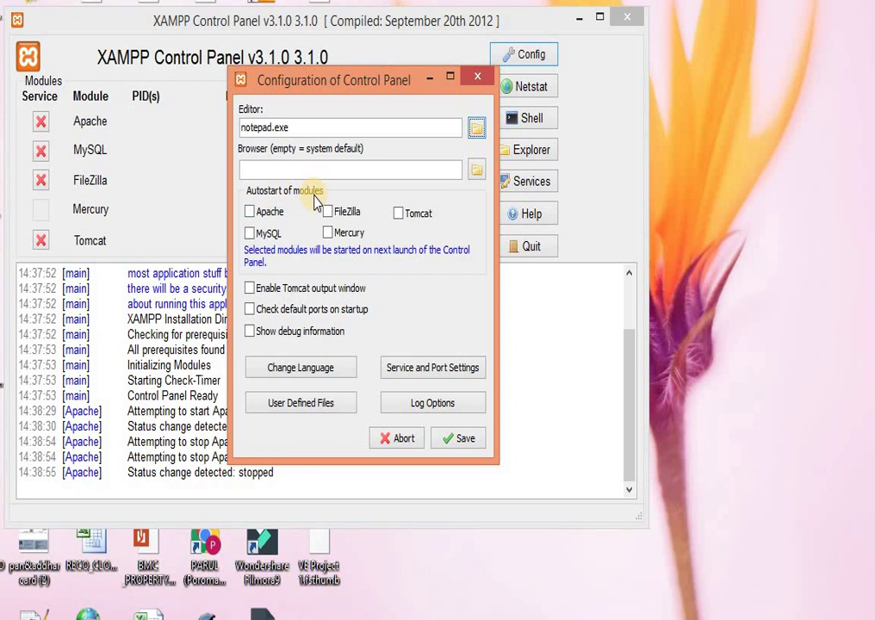
{"action": "left_click", "coordinate": [250, 212]}
{"action": "left_click", "coordinate": [250, 232]}
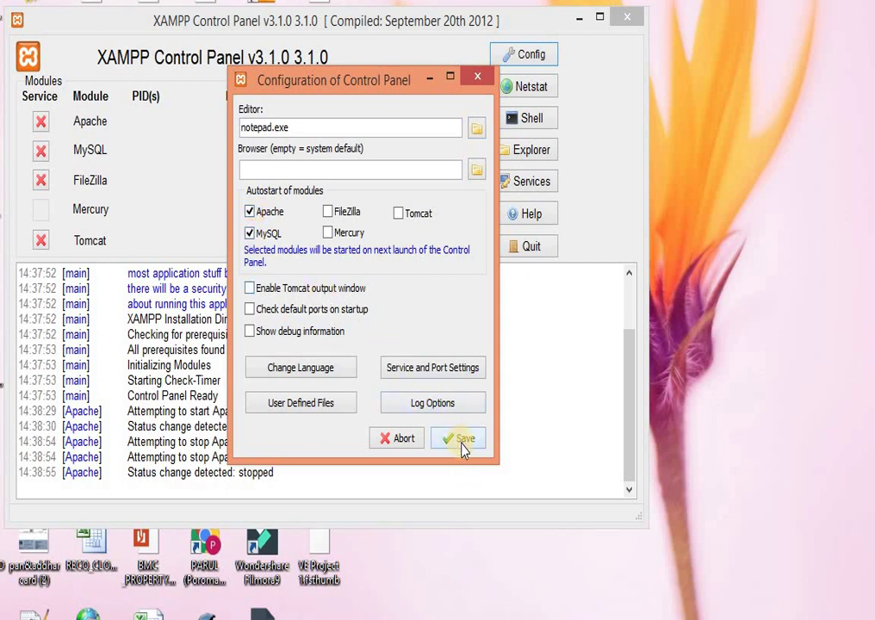
Review the Apache, MySQL and Tomcat service and port settings, and save both the service settings and the control panel configuration
{"action": "left_click", "coordinate": [441, 370]}
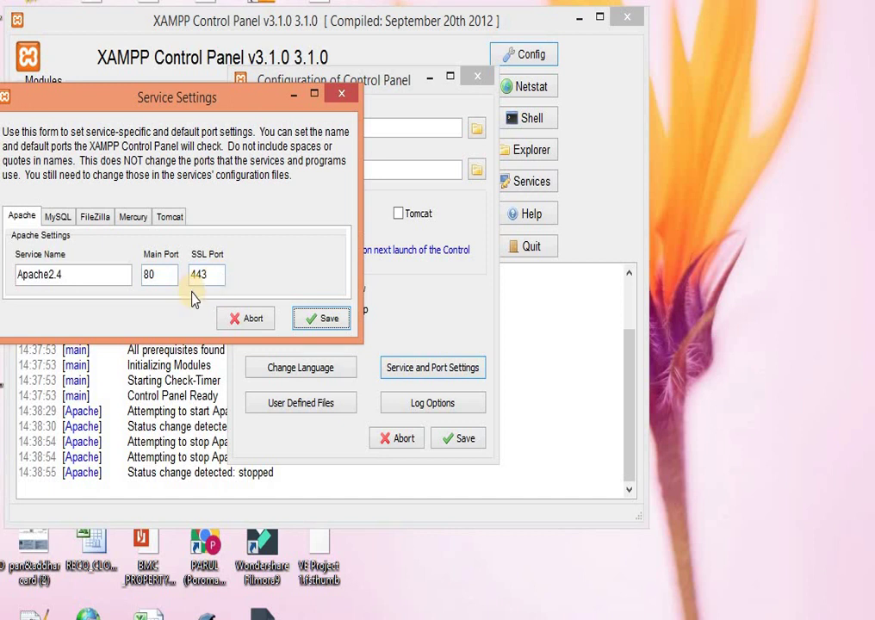
{"action": "left_click", "coordinate": [52, 221]}
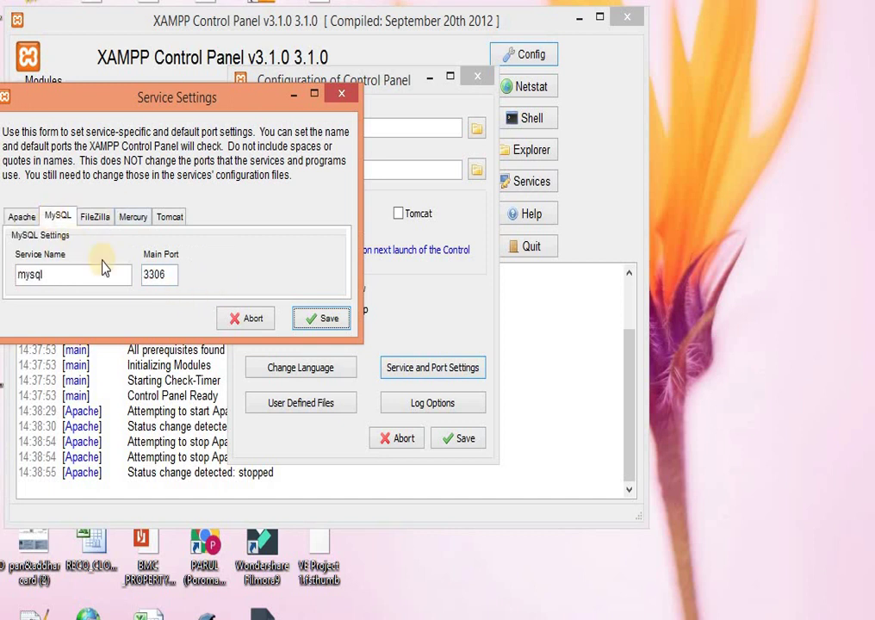
{"action": "left_click", "coordinate": [165, 221]}
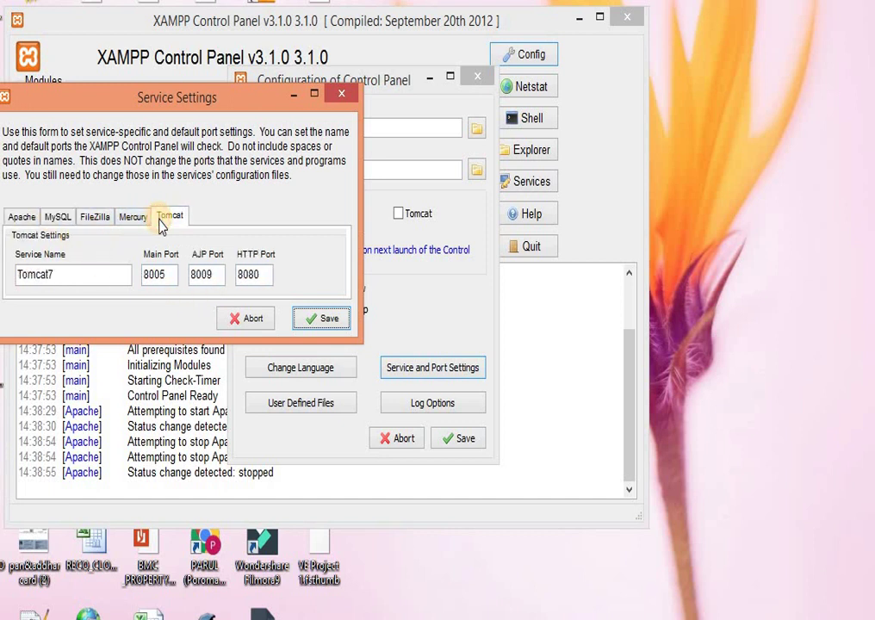
{"action": "left_click", "coordinate": [331, 326]}
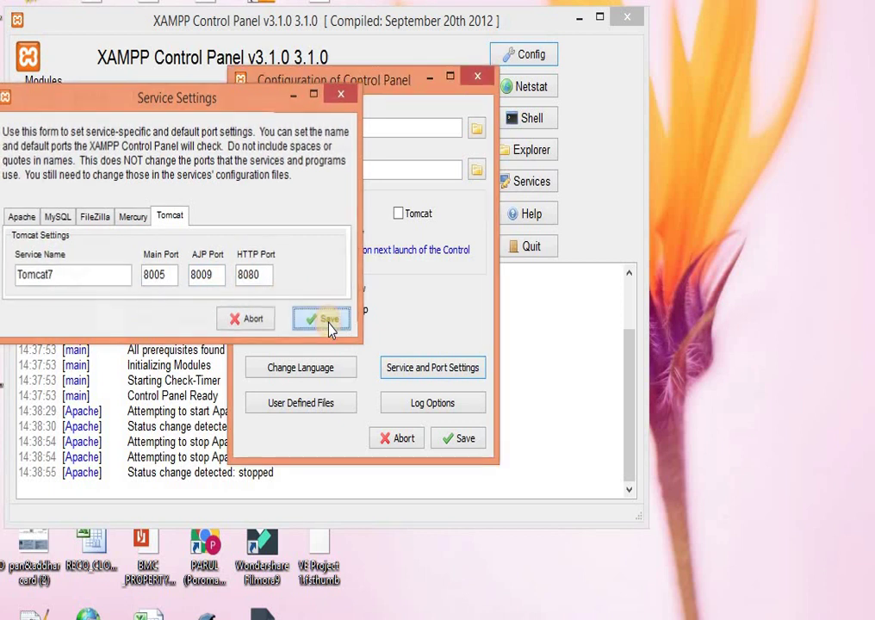
{"action": "left_click", "coordinate": [467, 439]}
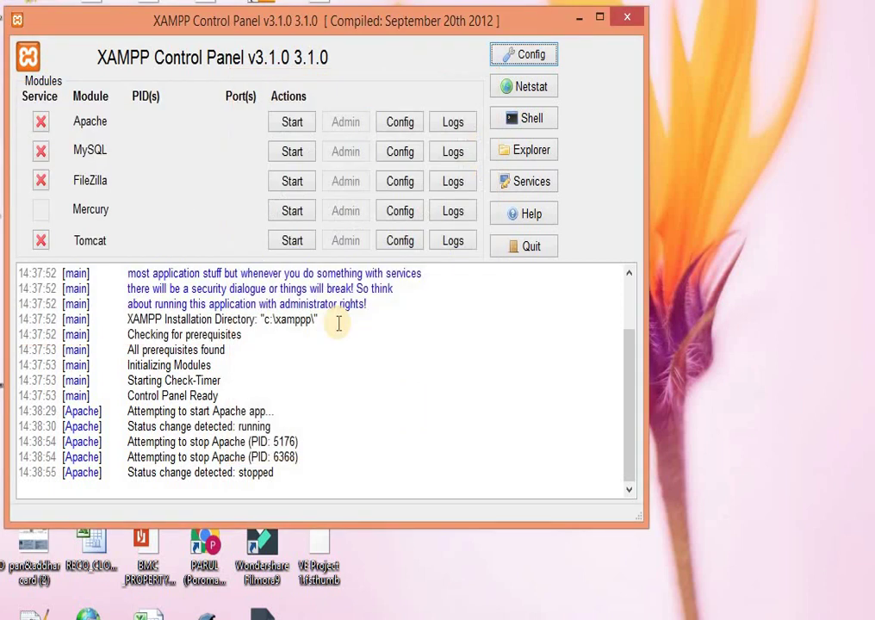